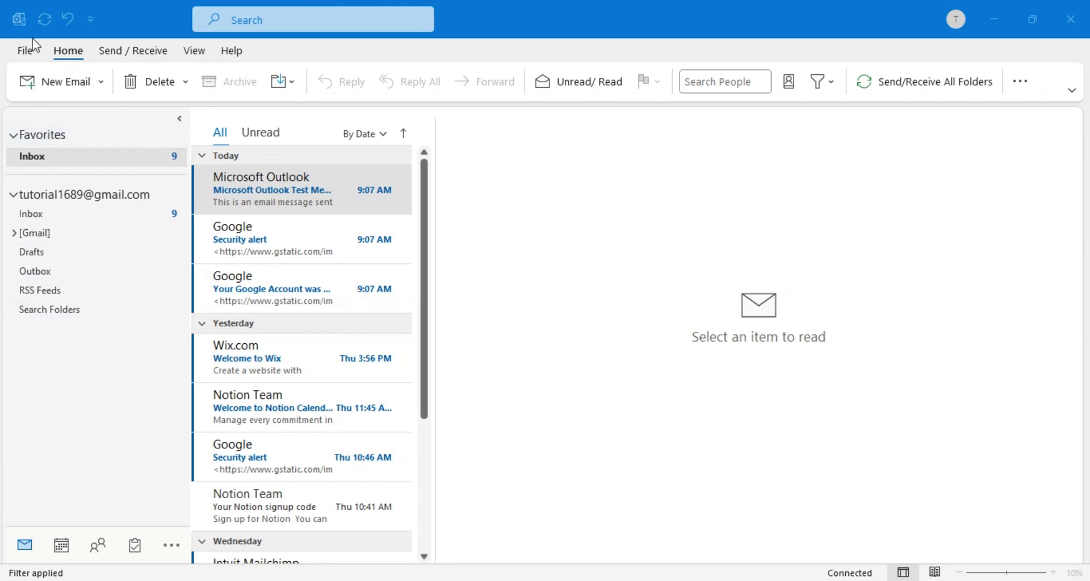
Add the suggested second Gmail address as a new email account and finish the account setup.
click(28, 53)
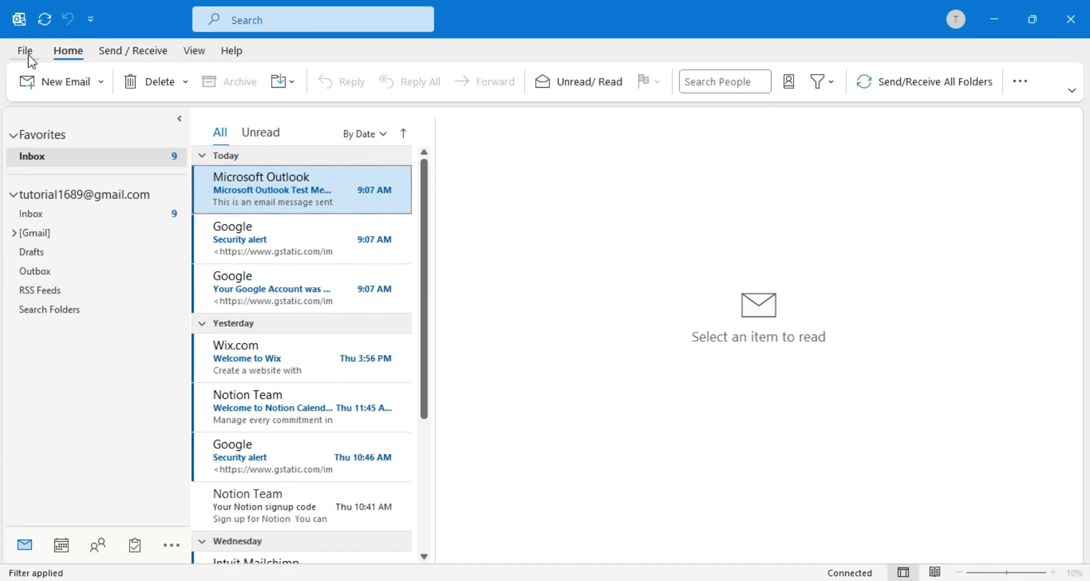
click(28, 53)
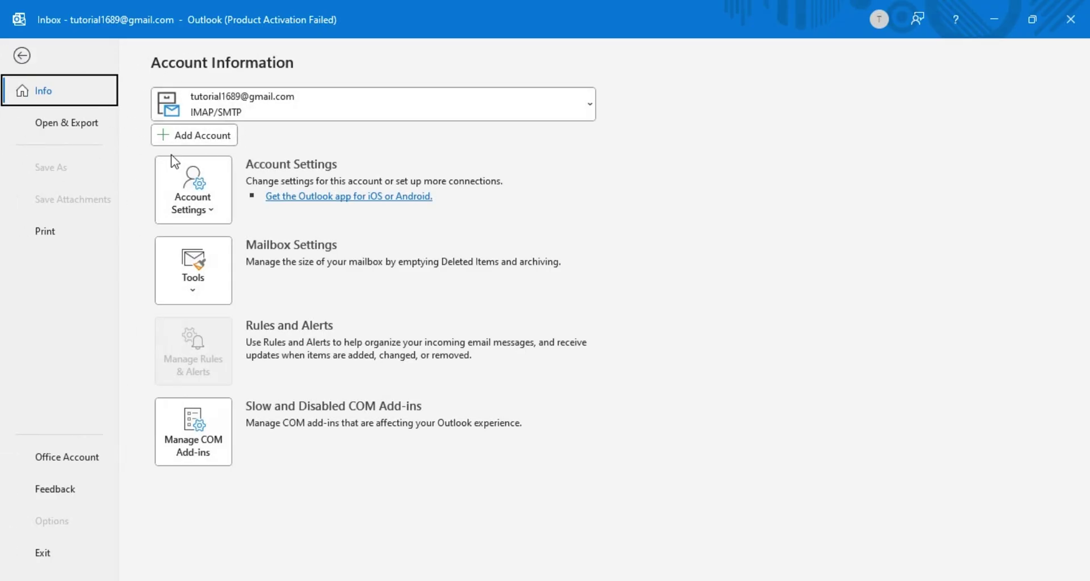
click(173, 136)
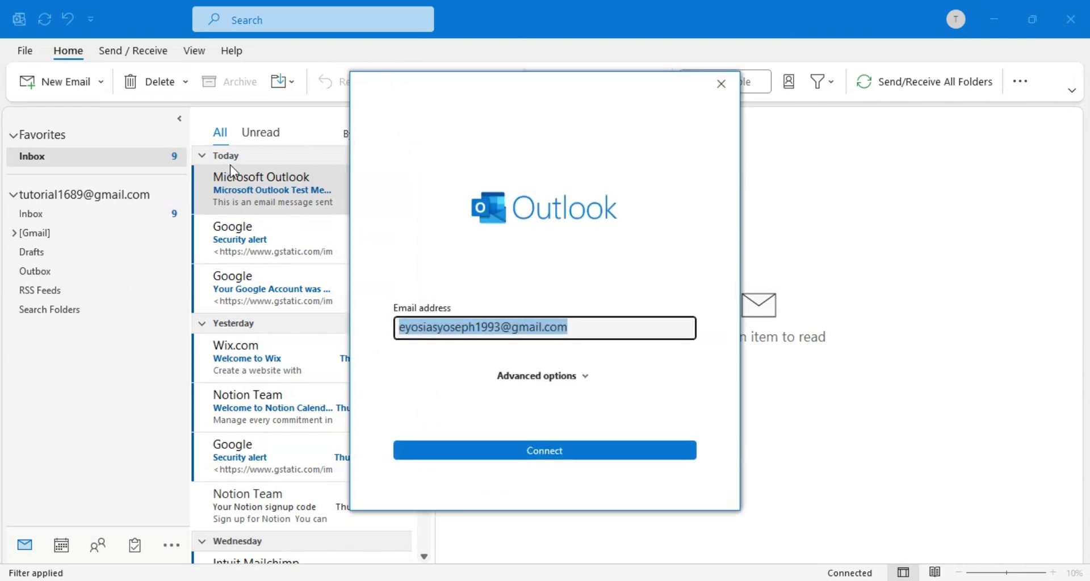
click(486, 454)
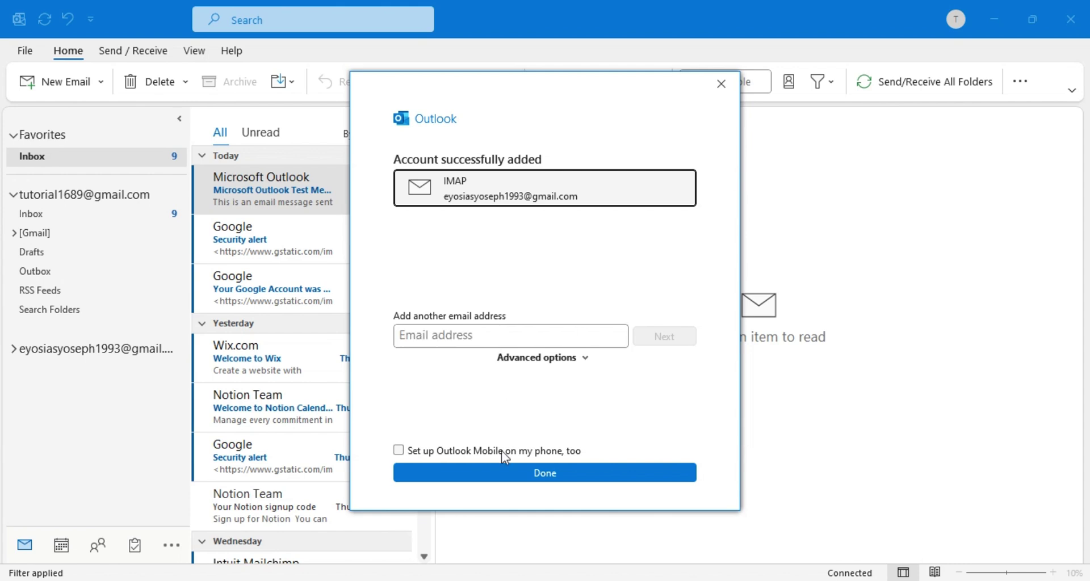
click(502, 473)
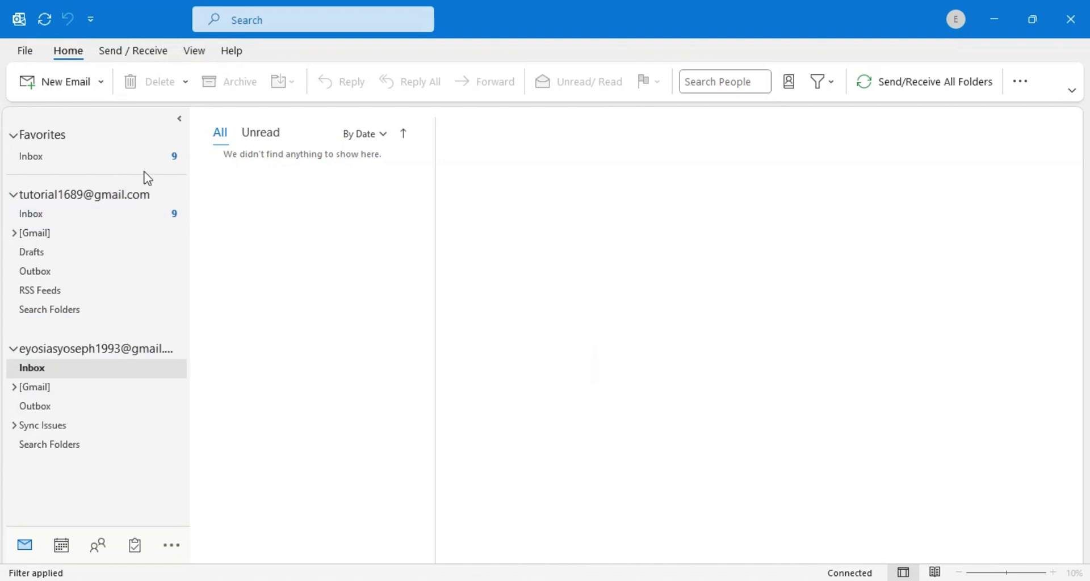
View the first account's inbox, then the second account's inbox with both its unread and all messages.
click(125, 223)
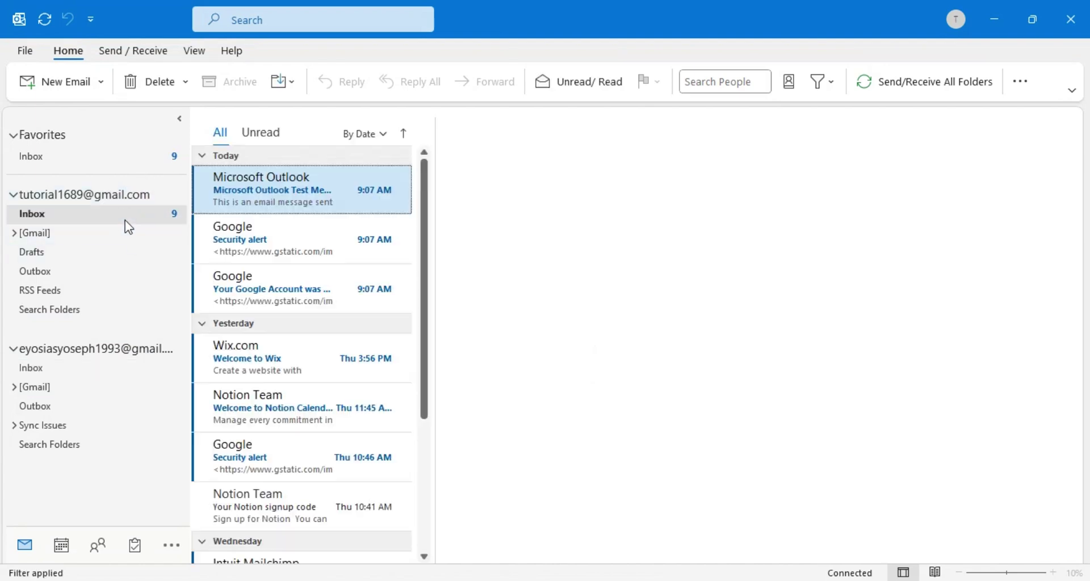
click(68, 367)
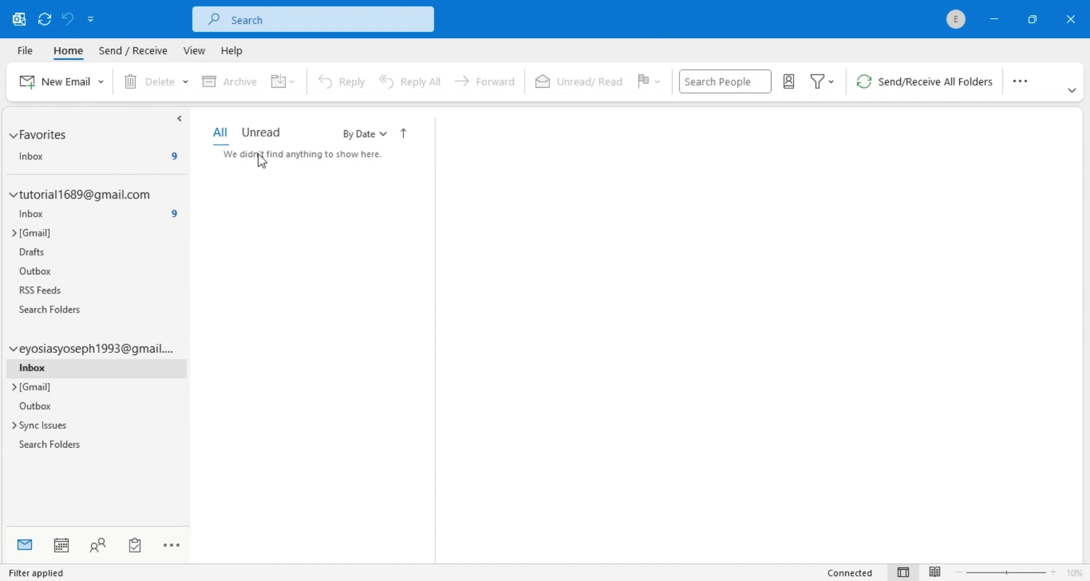
click(255, 136)
click(221, 136)
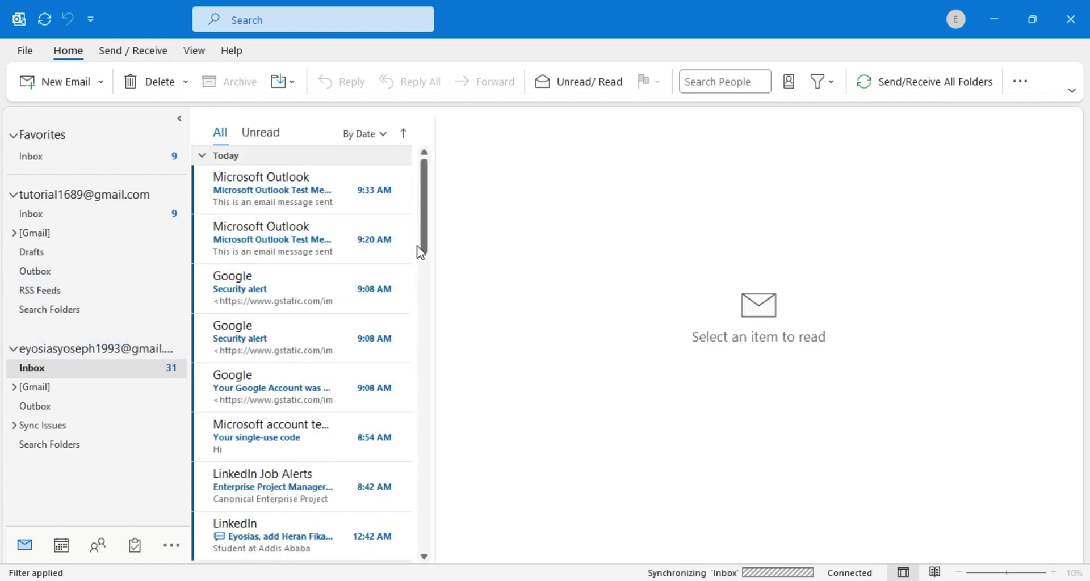
drag(421, 209, 420, 182)
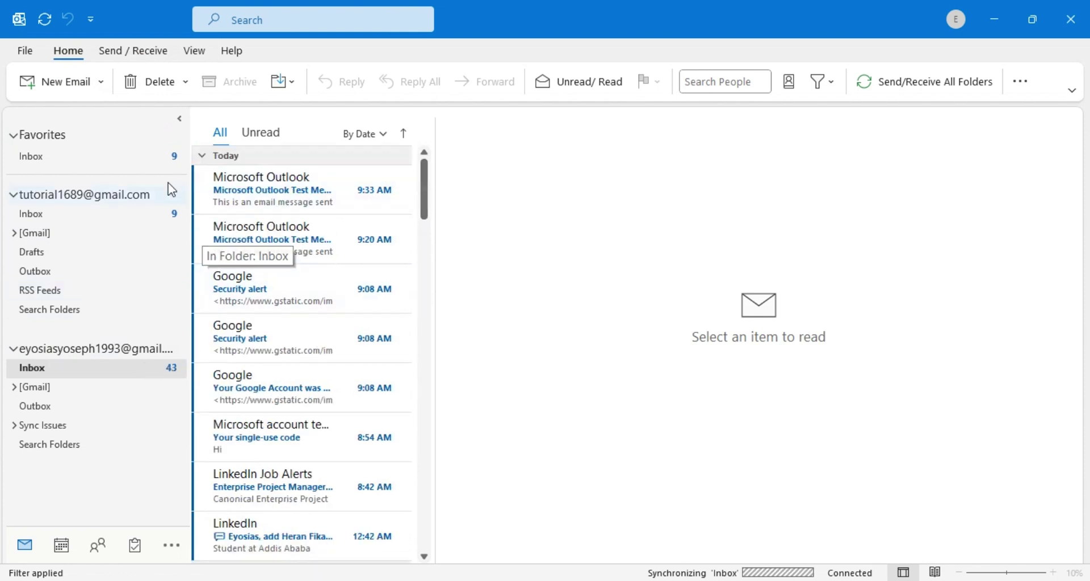
Open the first account's overview page, and collapse and re-expand the folder lists of both accounts.
click(142, 196)
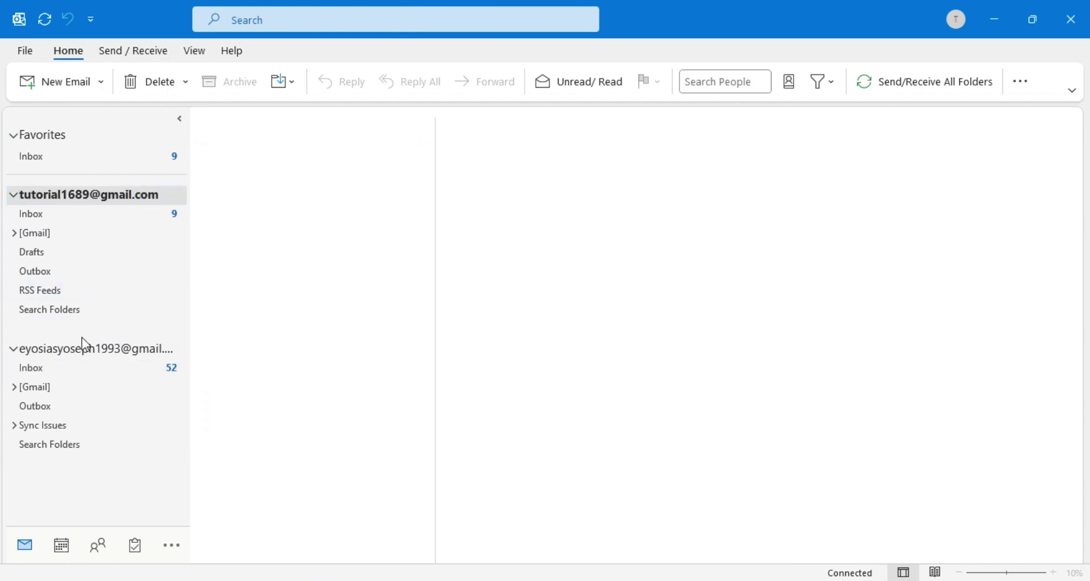
click(13, 351)
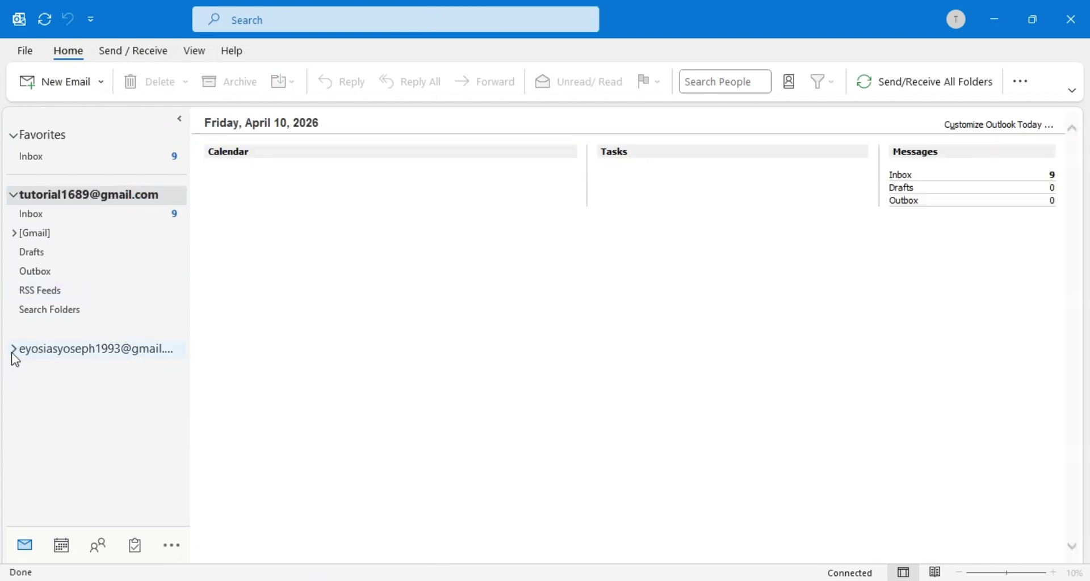
click(12, 197)
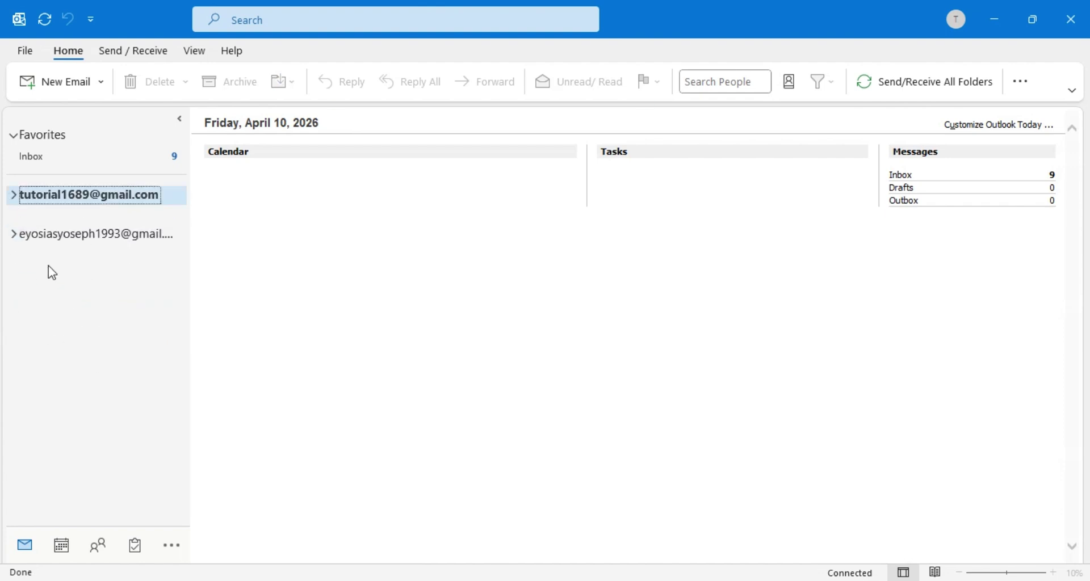
click(12, 240)
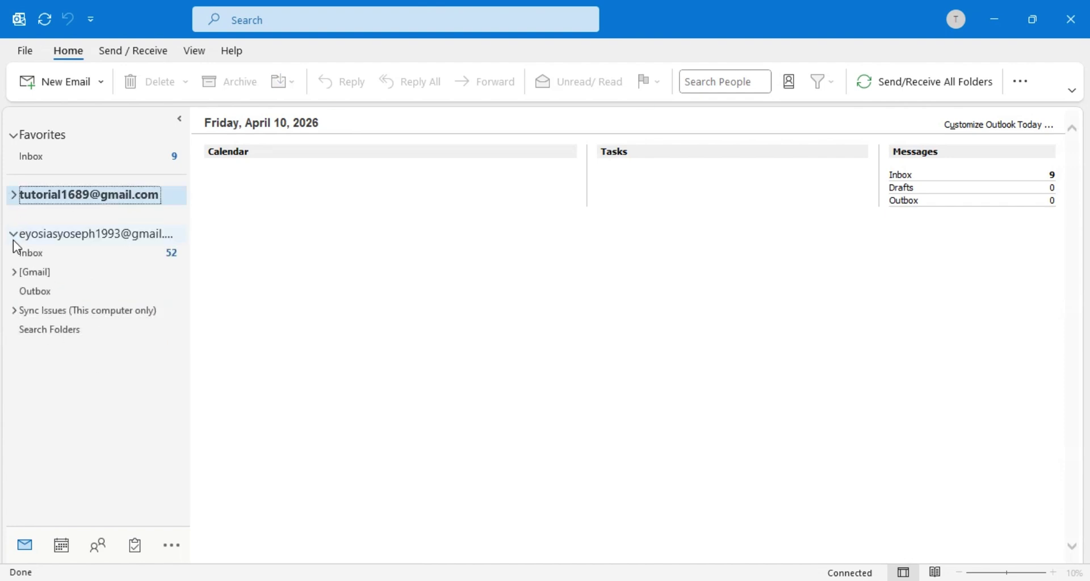
click(12, 195)
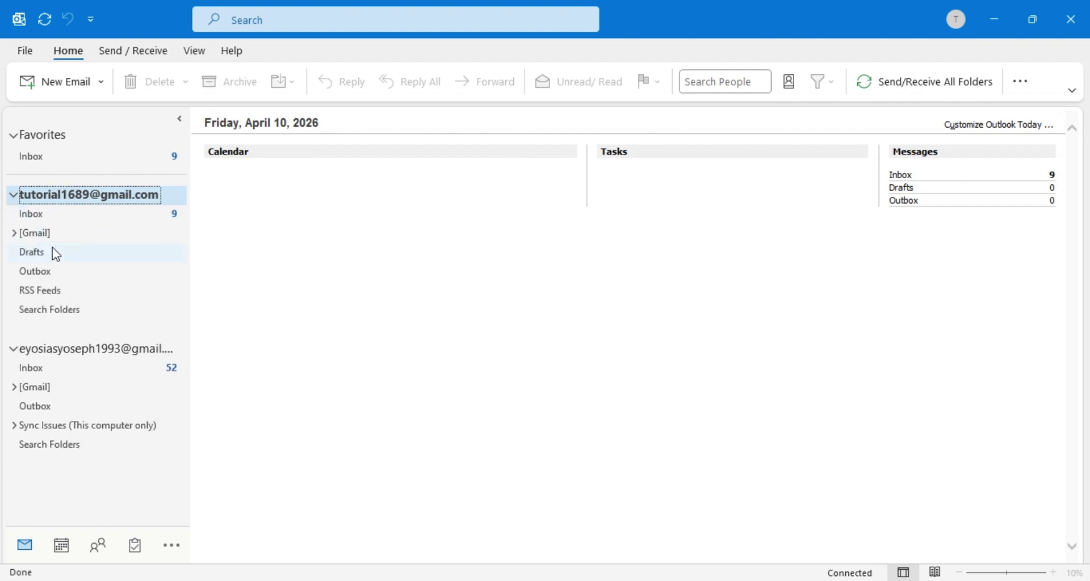
right_click(134, 216)
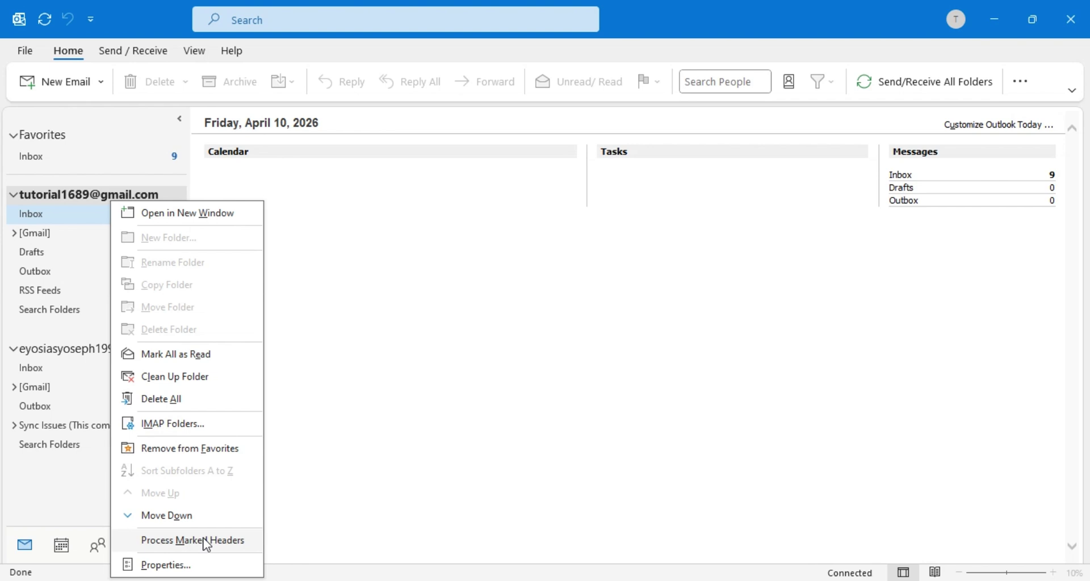
click(182, 566)
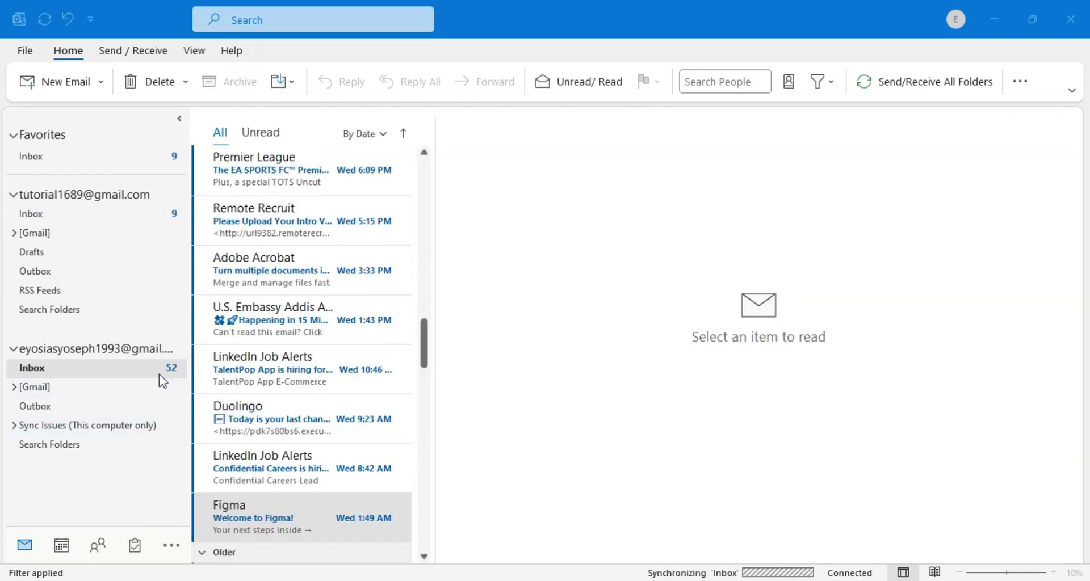
right_click(153, 374)
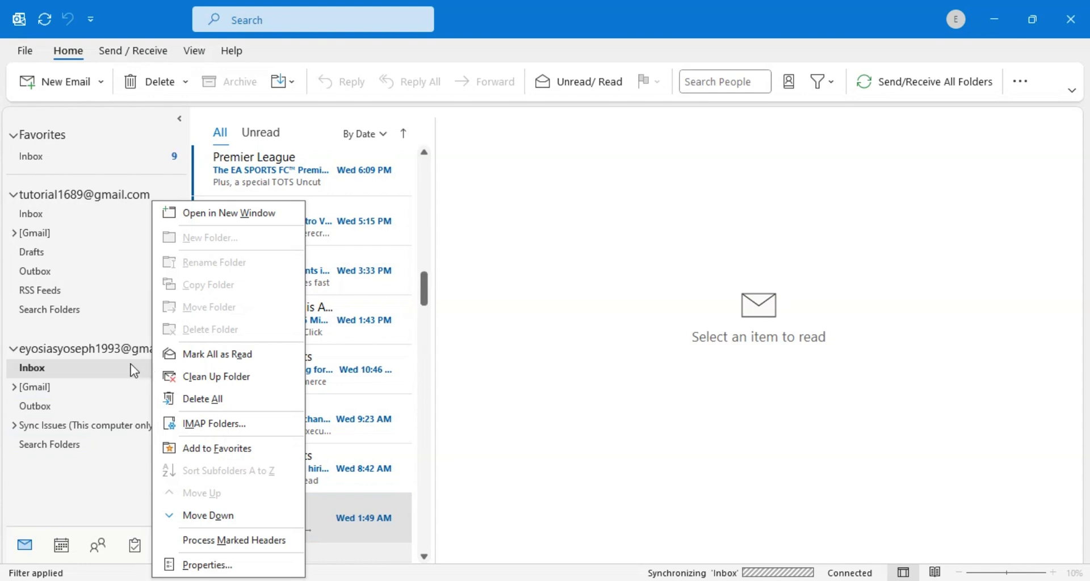
Remove the first account's Inbox from Favorites and add it back again.
right_click(61, 216)
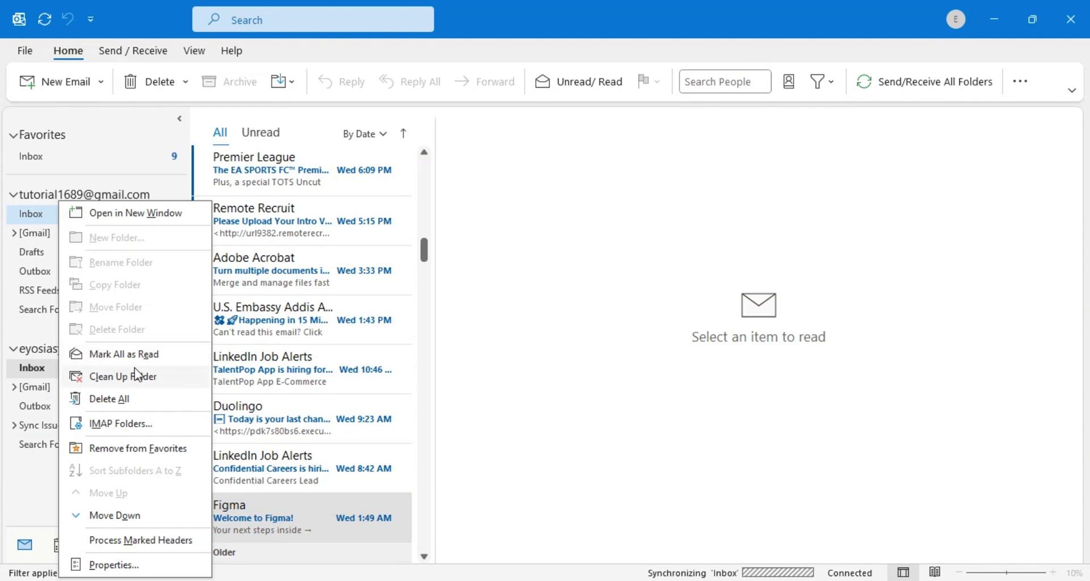
click(137, 448)
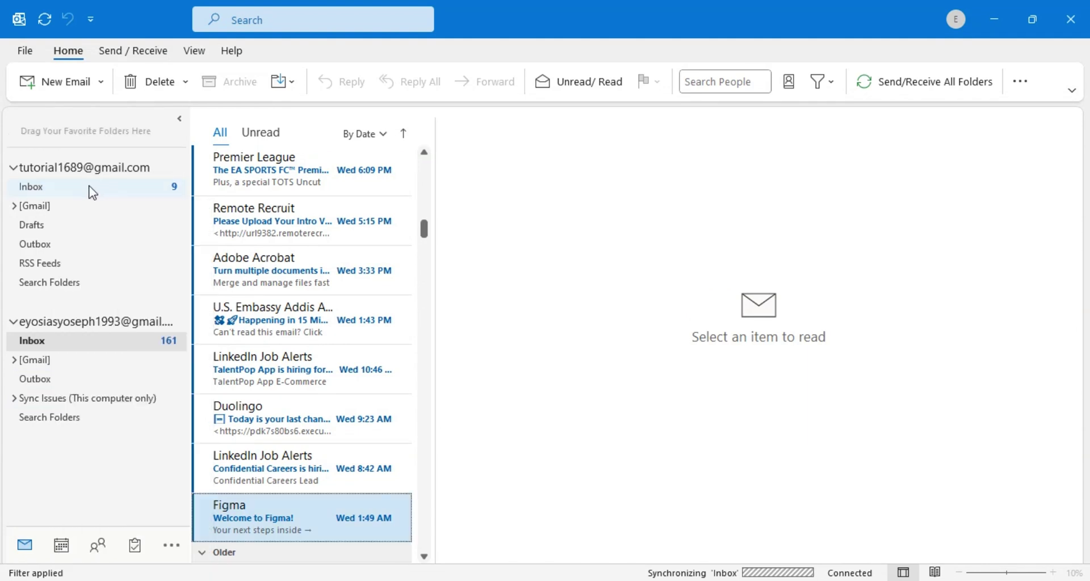
right_click(91, 192)
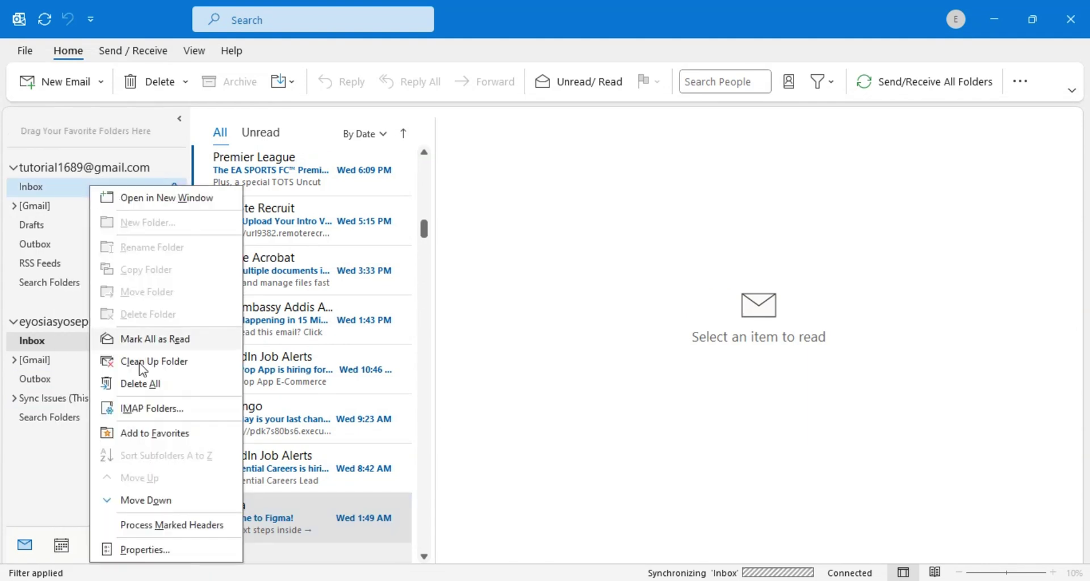
click(137, 437)
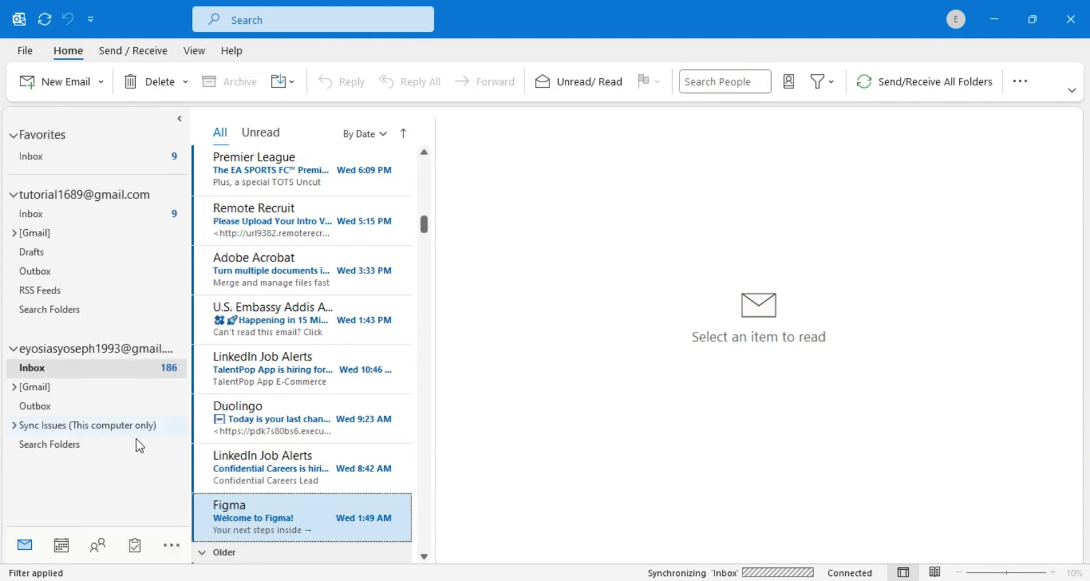
Add the second account's Inbox to Favorites, and collapse and re-expand the Favorites group.
right_click(104, 370)
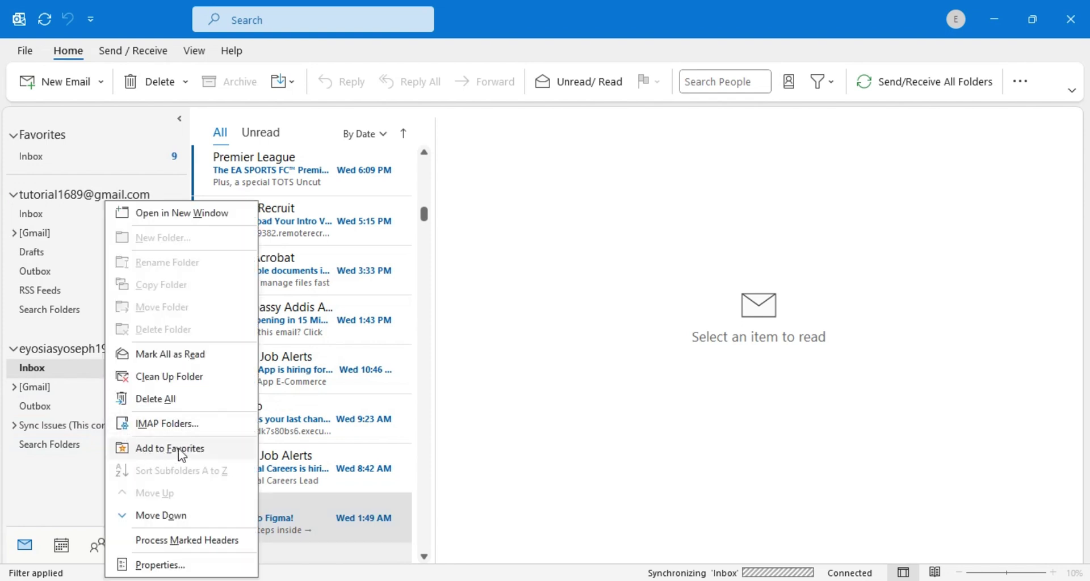
click(143, 453)
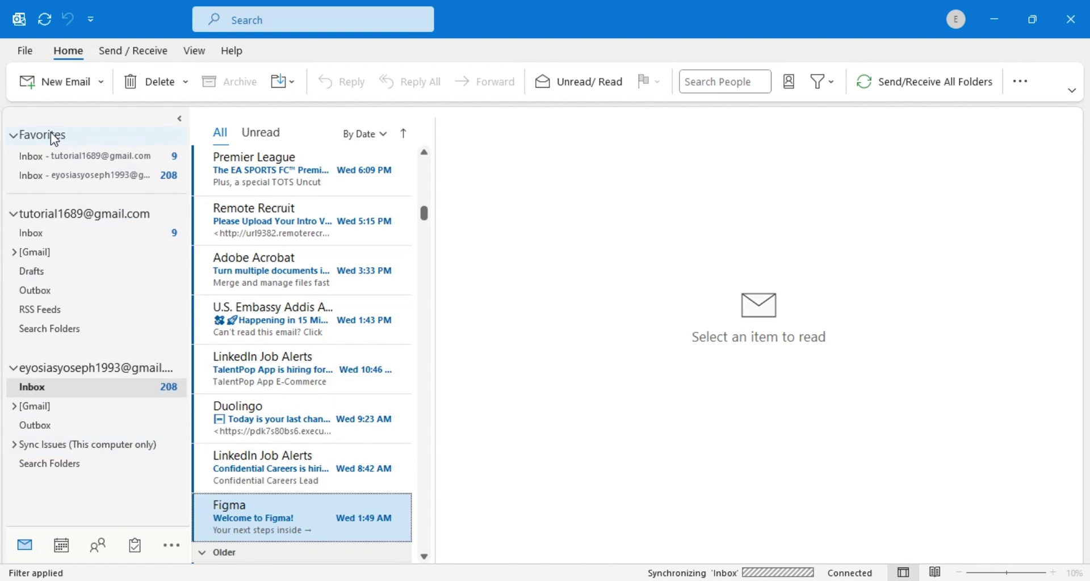
click(17, 137)
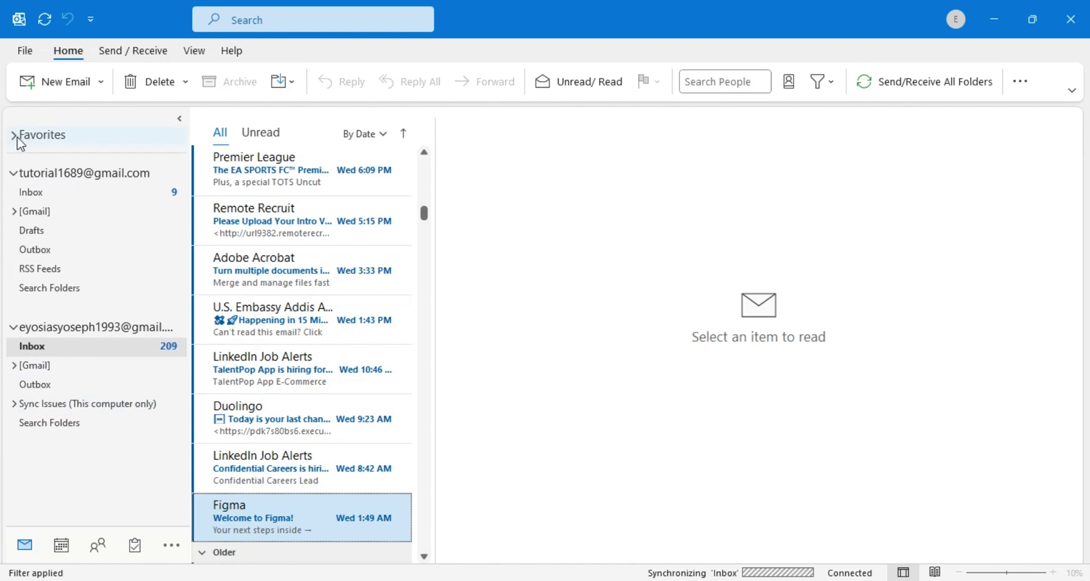
click(17, 138)
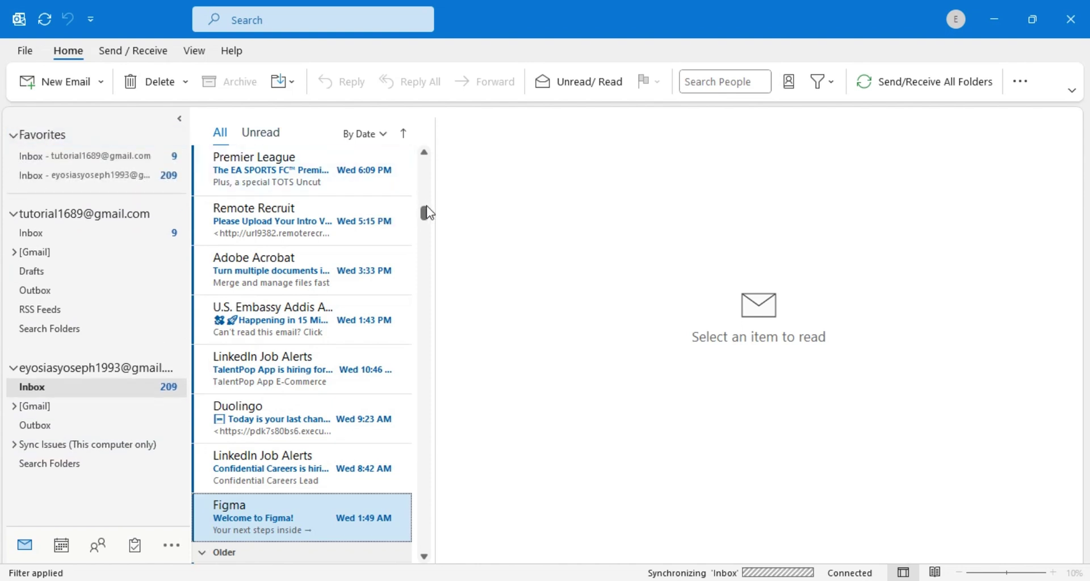
Switch between both accounts' inboxes from Favorites and look through the first account's message list.
drag(426, 209, 421, 151)
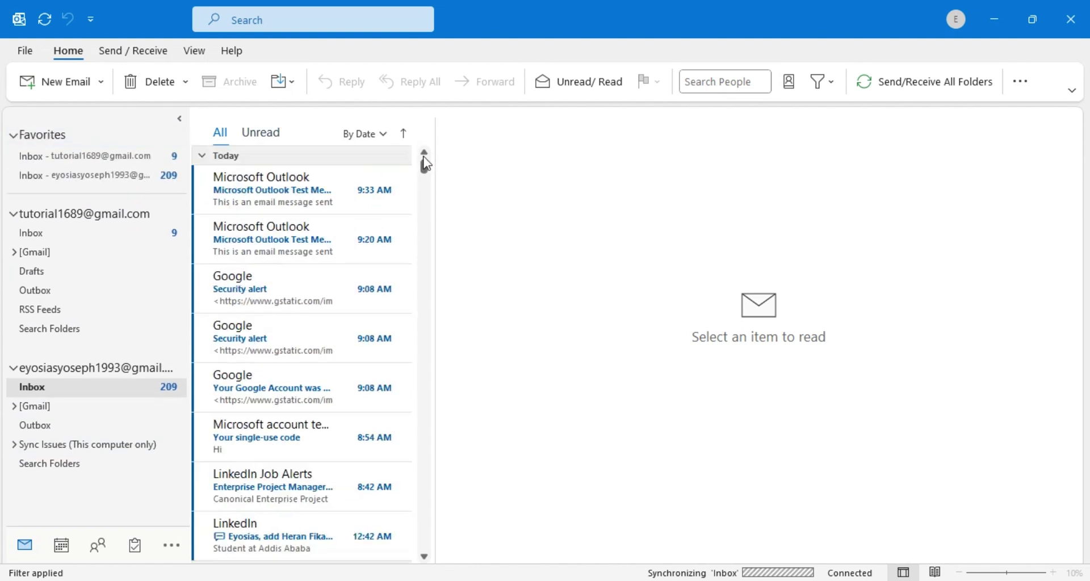
click(156, 155)
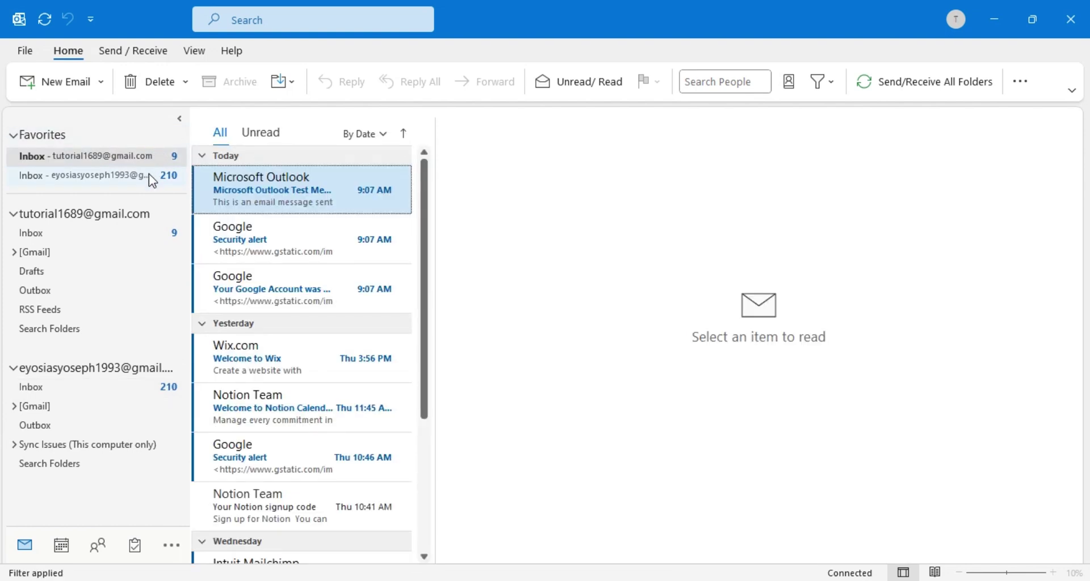
click(149, 174)
click(135, 157)
scroll(421, 221, down, 5)
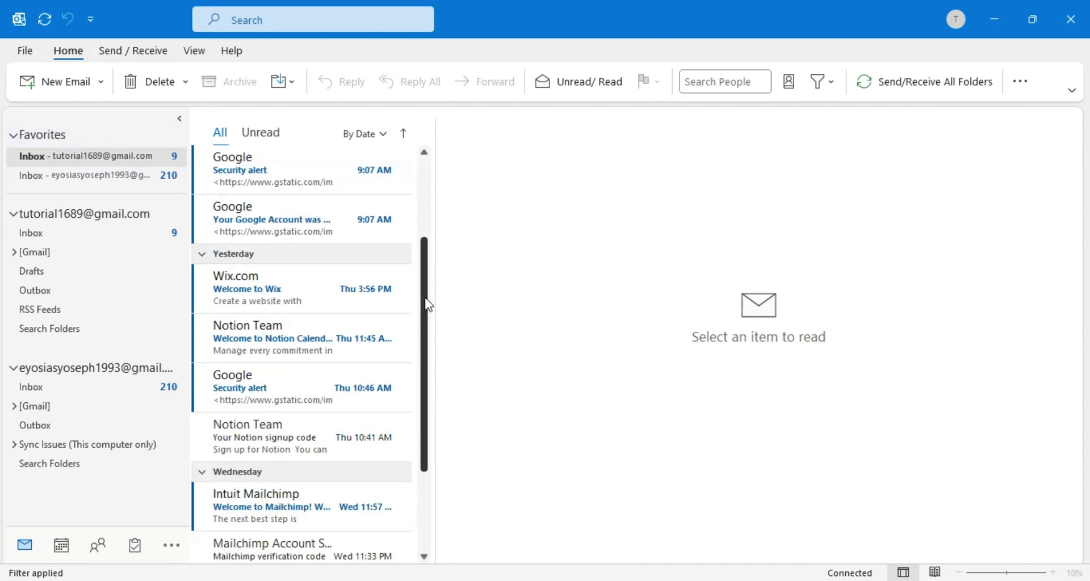
scroll(420, 244, up, 5)
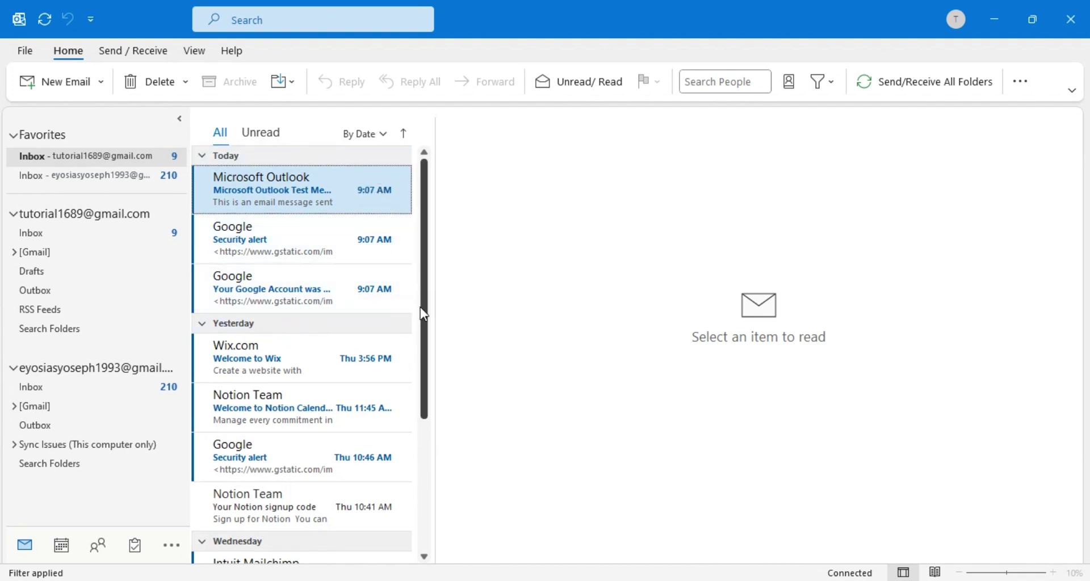
drag(420, 308, 426, 355)
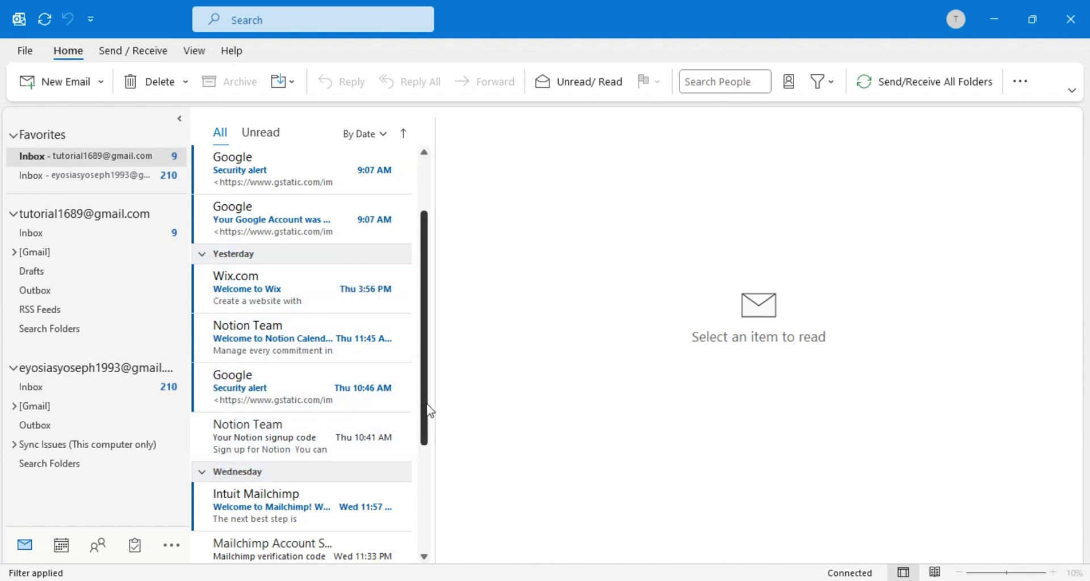
scroll(428, 414, down, 1)
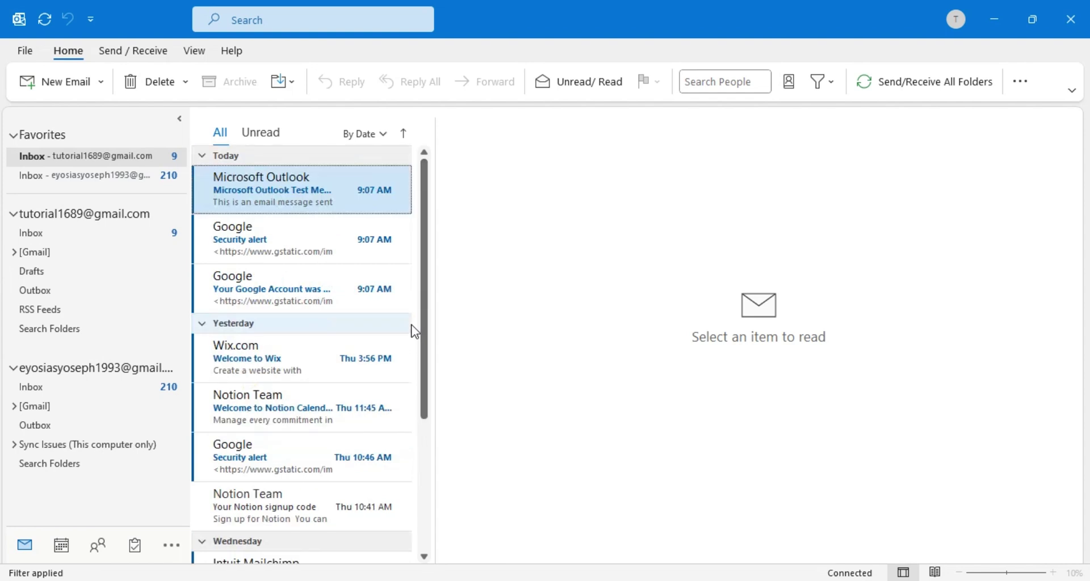